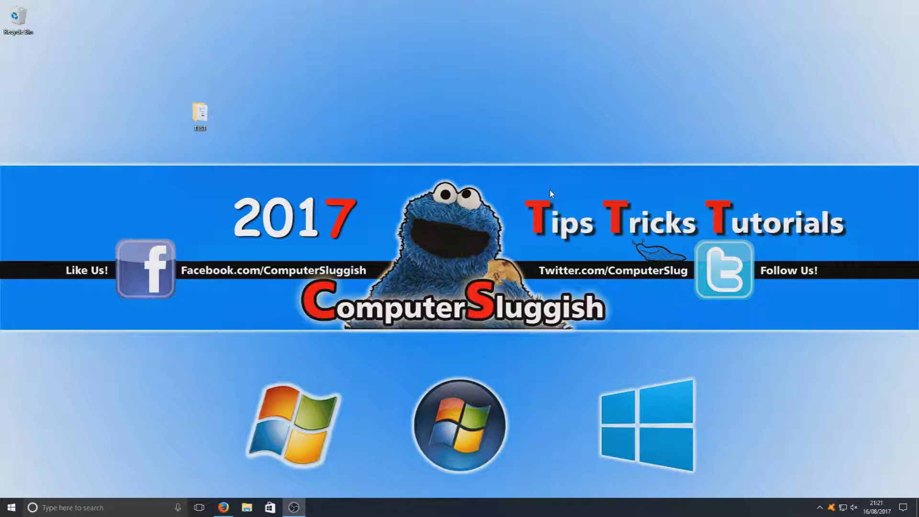
- Download the English 64-bit WinRAR 5.50 installer (winrar-x64-550.exe) in Firefox and run it
{"action": "left_click", "coordinate": [224, 507]}
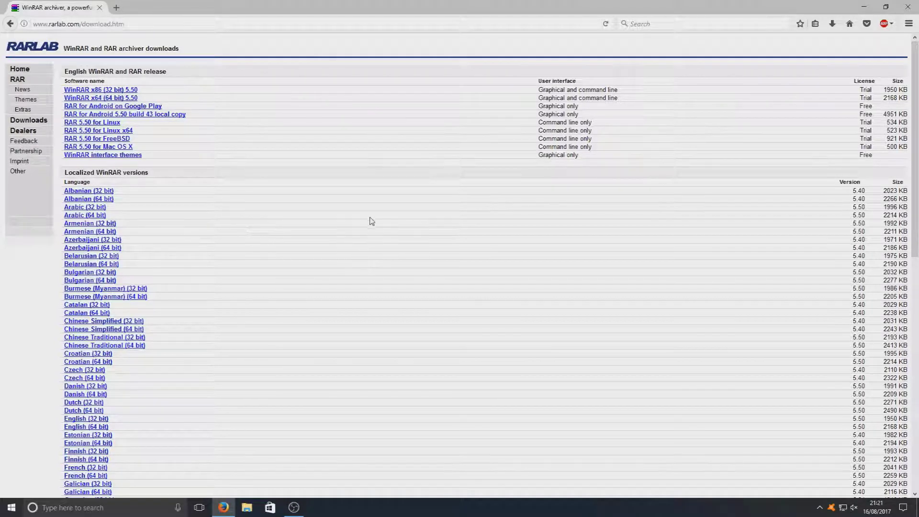
{"action": "scroll", "coordinate": [224, 257], "scroll_direction": "down", "scroll_amount": 2}
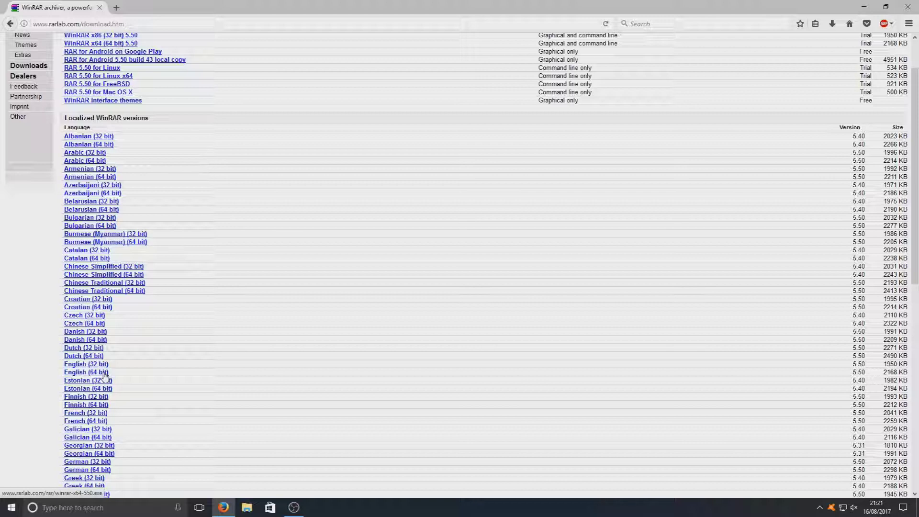
{"action": "left_click", "coordinate": [105, 374]}
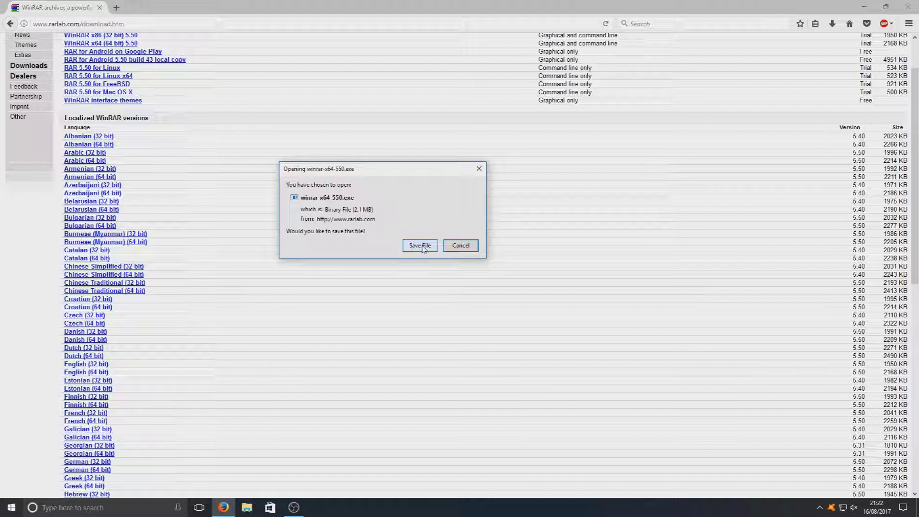
{"action": "left_click", "coordinate": [420, 246]}
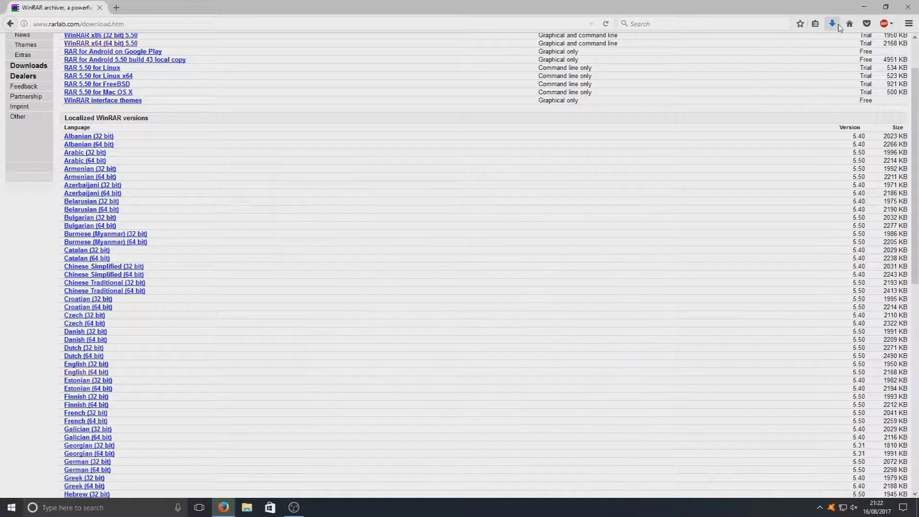
{"action": "left_click", "coordinate": [747, 49]}
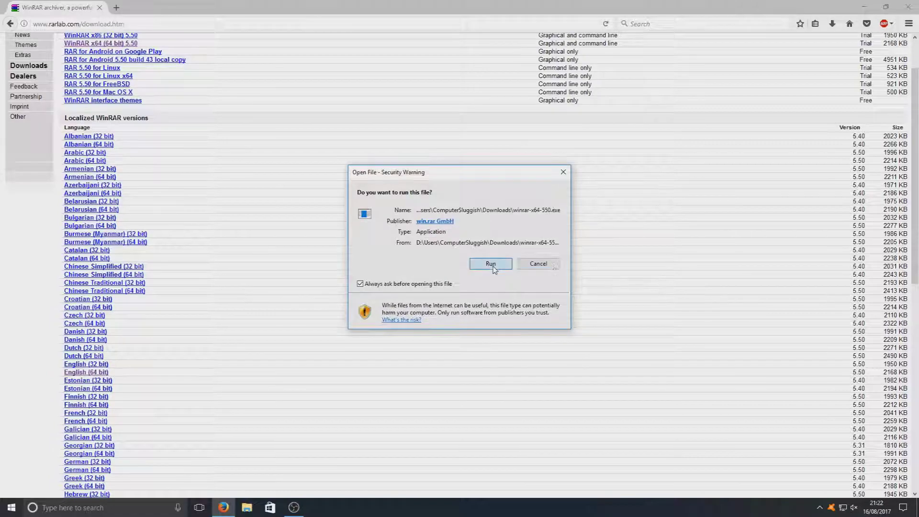
{"action": "left_click", "coordinate": [491, 264]}
- Install WinRAR 5.50 into D:\Program Files\WinRAR with default associations, then open the desktop TEST folder
{"action": "left_click", "coordinate": [864, 6]}
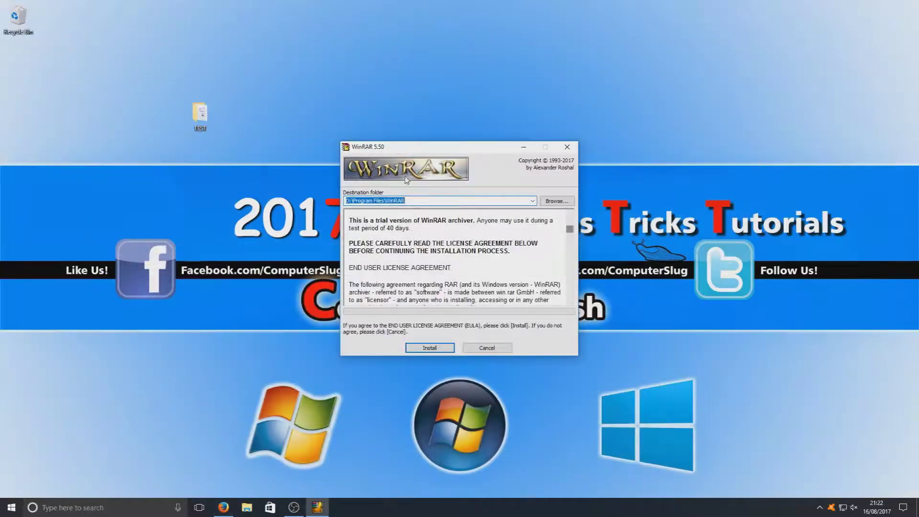
{"action": "left_click", "coordinate": [355, 201]}
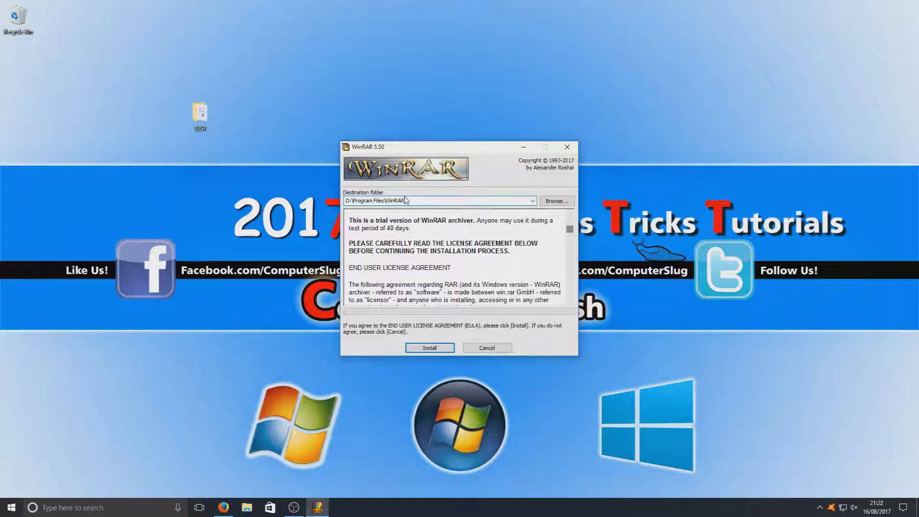
{"action": "left_click", "coordinate": [431, 350]}
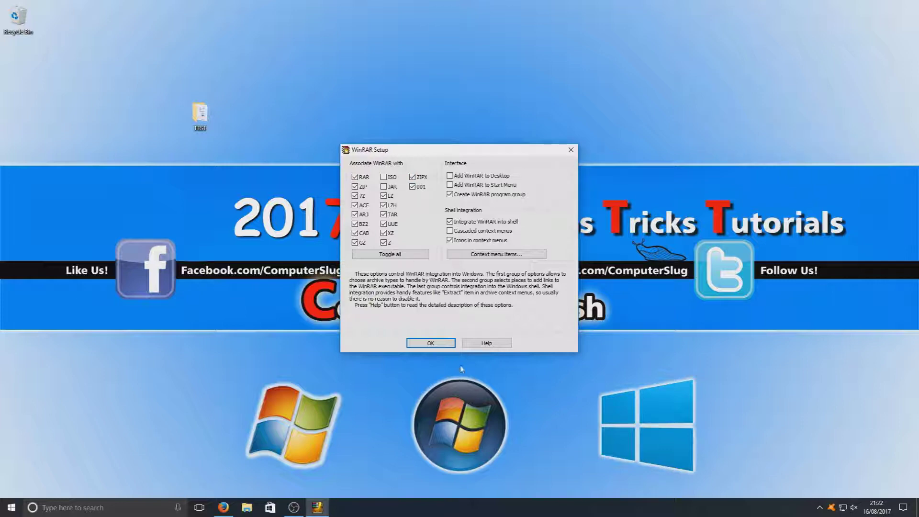
{"action": "left_click", "coordinate": [439, 344]}
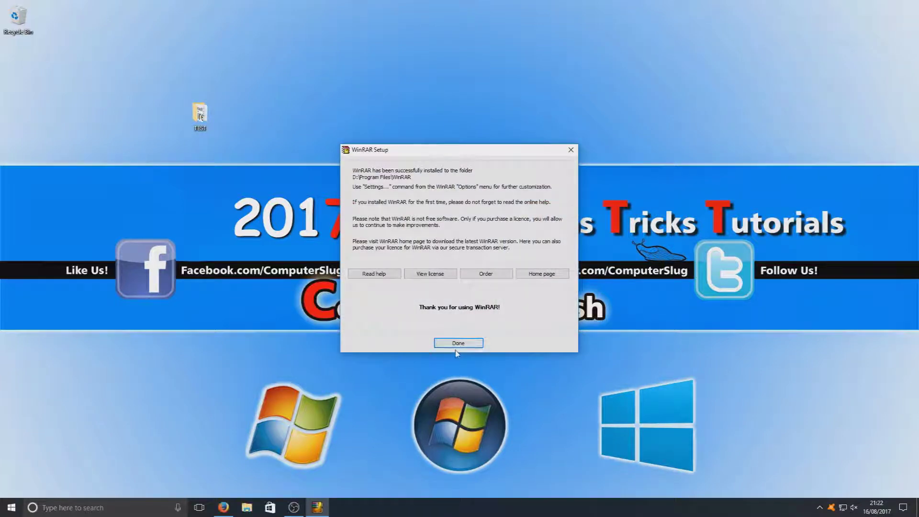
{"action": "left_click", "coordinate": [472, 345]}
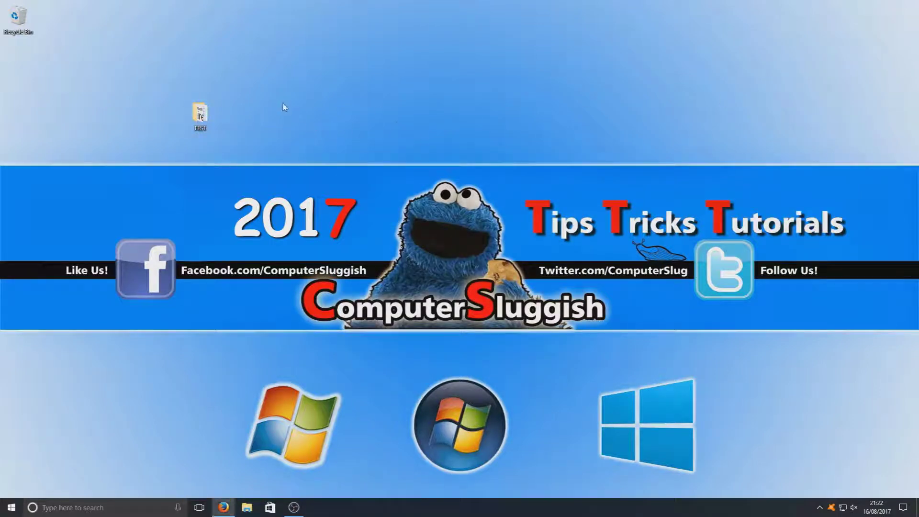
{"action": "double_click", "coordinate": [201, 114]}
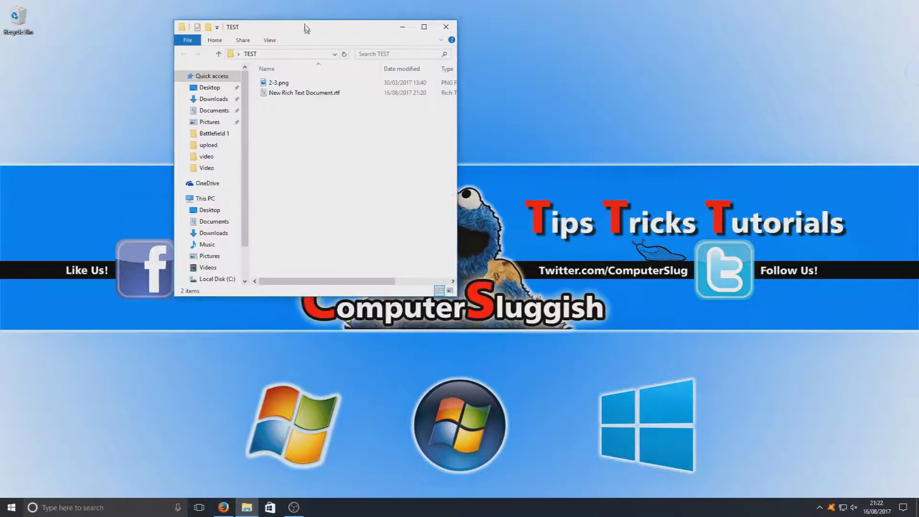
- Enlarge the TEST folder window, view its two files as Large icons, then close it
{"action": "left_click_drag", "start_coordinate": [454, 293], "coordinate": [691, 378]}
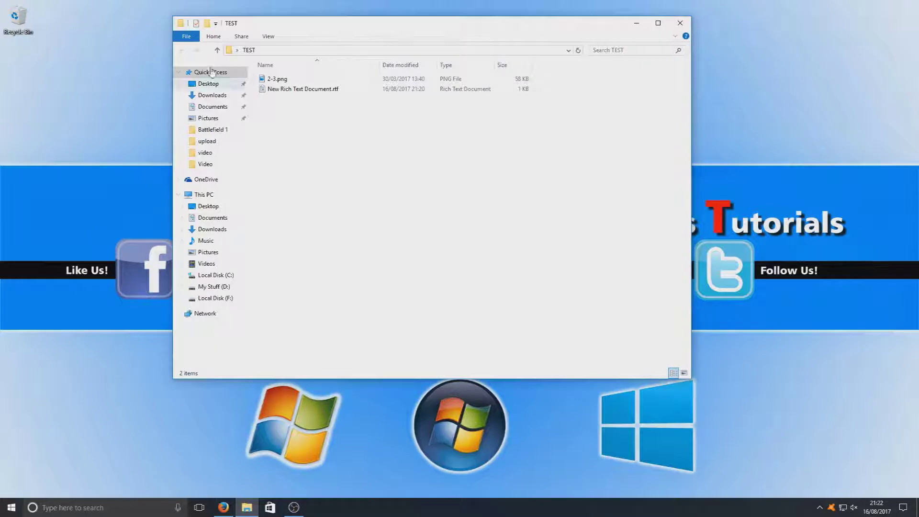
{"action": "left_click", "coordinate": [275, 40]}
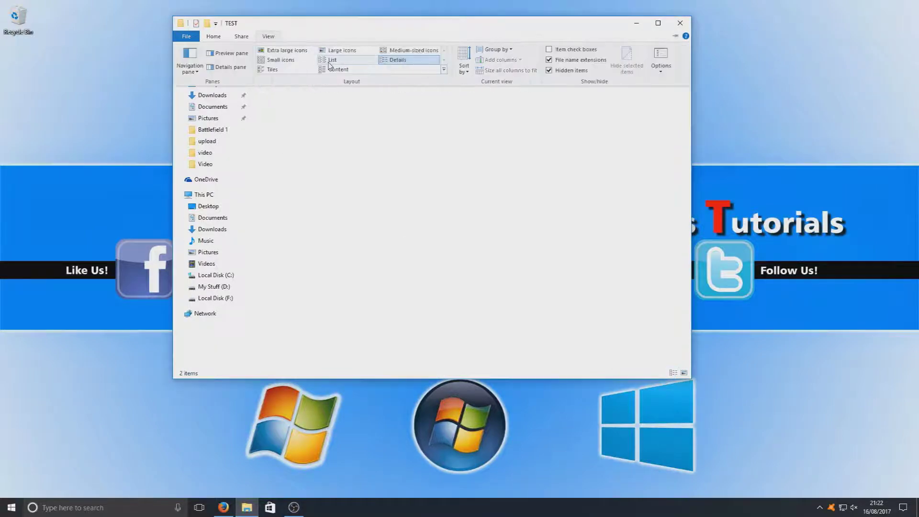
{"action": "left_click", "coordinate": [342, 50]}
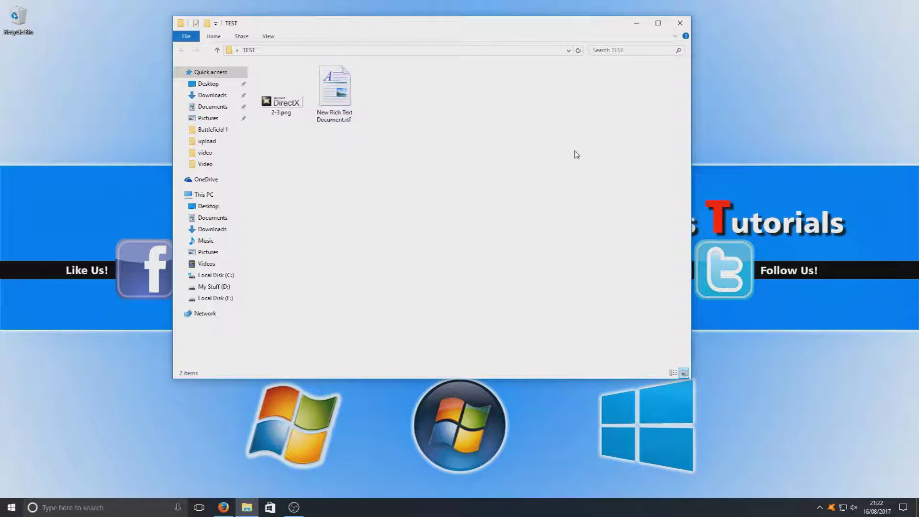
{"action": "left_click", "coordinate": [687, 25]}
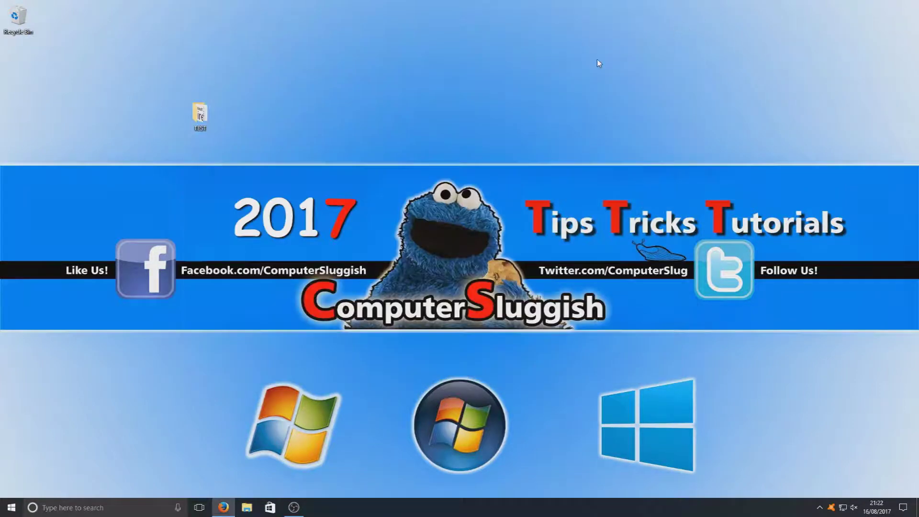
{"action": "right_click", "coordinate": [198, 116]}
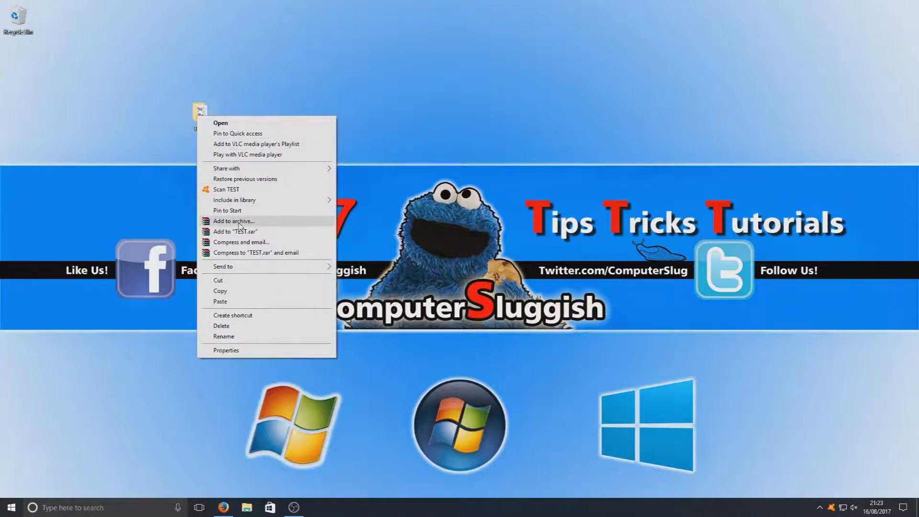
- Choose Add to archive for the TEST folder, proposing TEST.rar in RAR format
{"action": "left_click", "coordinate": [263, 224]}
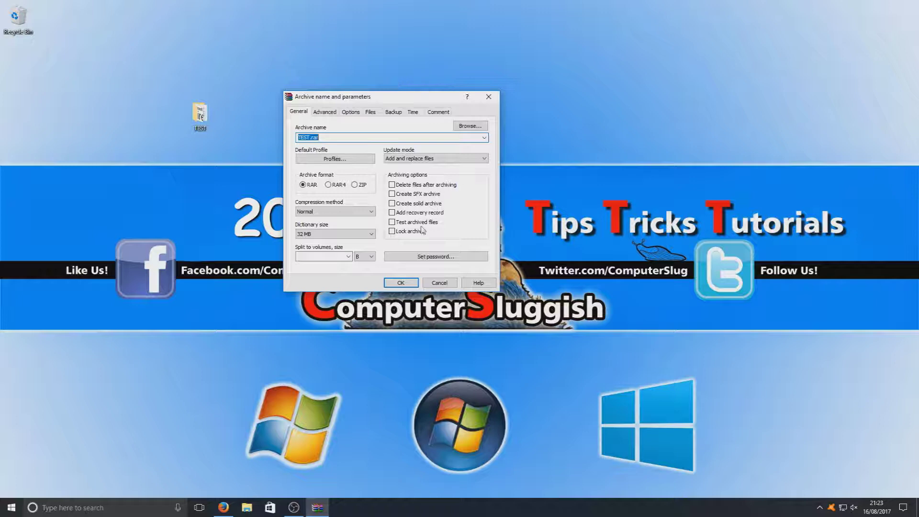
- Enter and confirm an archive password, enable Encrypt file names, and create TEST.rar
{"action": "left_click", "coordinate": [444, 261]}
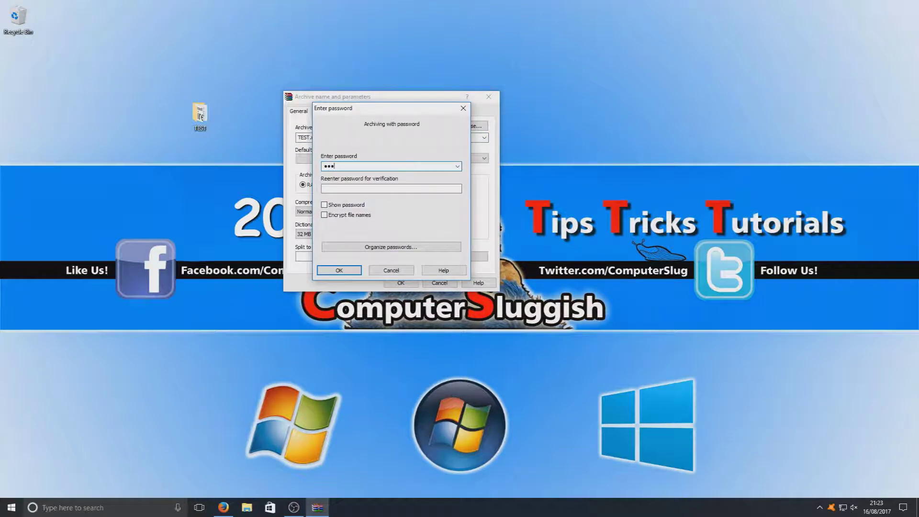
{"action": "left_click", "coordinate": [389, 187]}
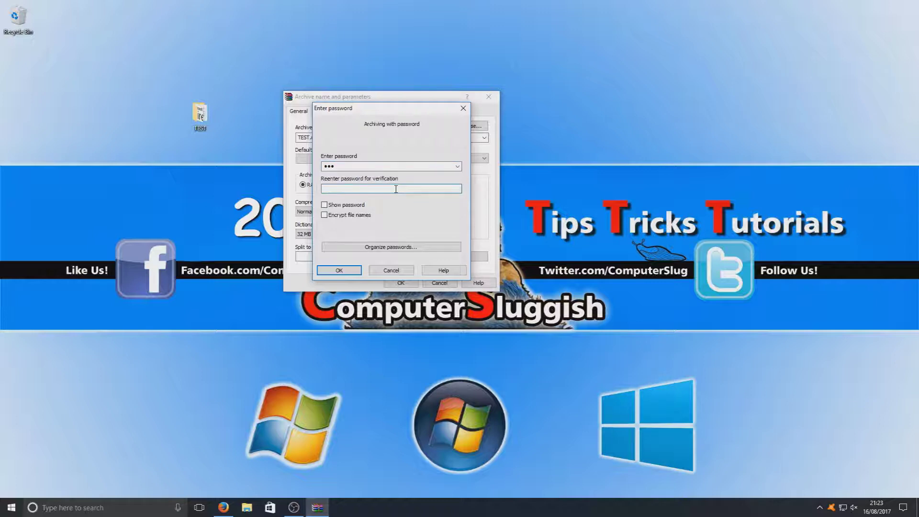
{"action": "type", "text": "123"}
{"action": "left_click", "coordinate": [358, 207]}
{"action": "left_click", "coordinate": [357, 207]}
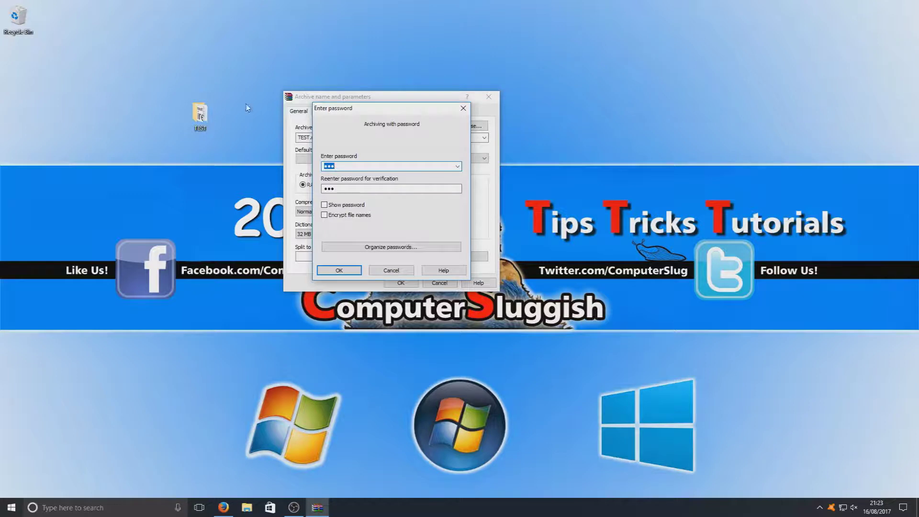
{"action": "left_click", "coordinate": [330, 216]}
{"action": "left_click", "coordinate": [340, 271]}
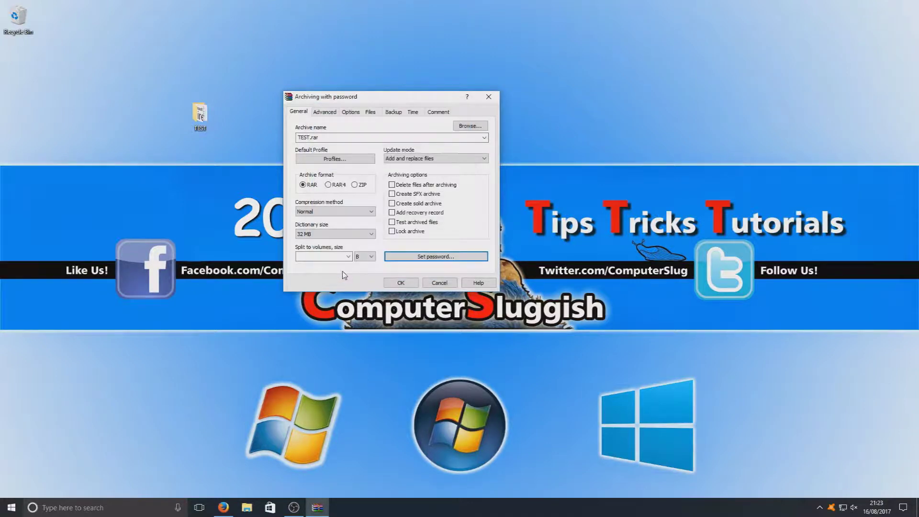
{"action": "left_click", "coordinate": [397, 284]}
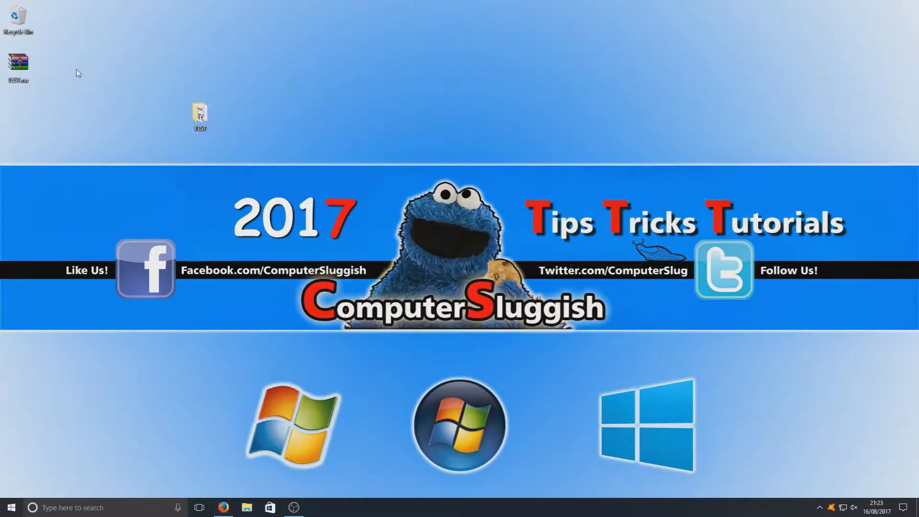
- Drag TEST.rar on the desktop next to the TEST folder
{"action": "left_click_drag", "start_coordinate": [28, 68], "coordinate": [322, 111]}
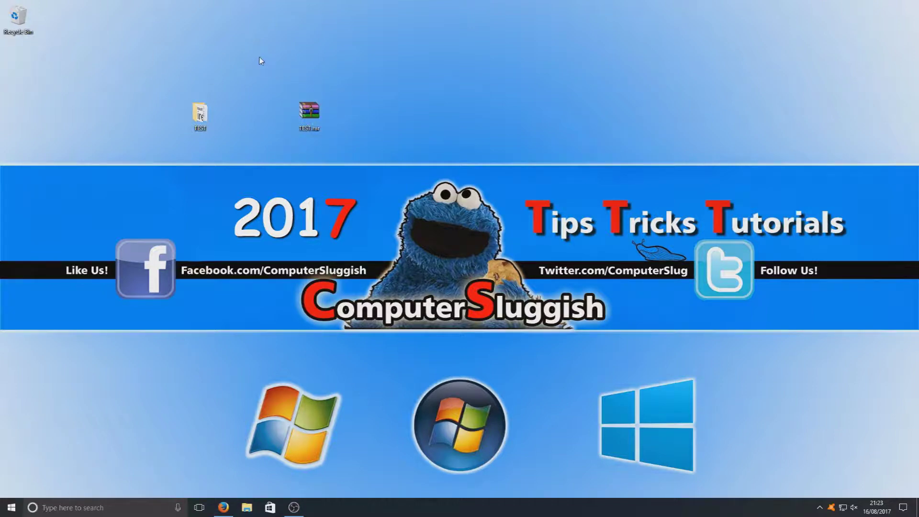
{"action": "left_click_drag", "start_coordinate": [260, 57], "coordinate": [379, 159]}
{"action": "left_click_drag", "start_coordinate": [380, 73], "coordinate": [276, 153]}
{"action": "left_click", "coordinate": [295, 80]}
{"action": "left_click_drag", "start_coordinate": [289, 84], "coordinate": [357, 157]}
{"action": "left_click", "coordinate": [373, 133]}
- Select the original TEST folder and delete it
{"action": "left_click_drag", "start_coordinate": [221, 93], "coordinate": [186, 157]}
{"action": "left_click_drag", "start_coordinate": [237, 58], "coordinate": [168, 156]}
{"action": "key", "text": "Delete"}
- Open TEST.rar and submit the archive password to reveal its TEST folder
{"action": "double_click", "coordinate": [310, 114]}
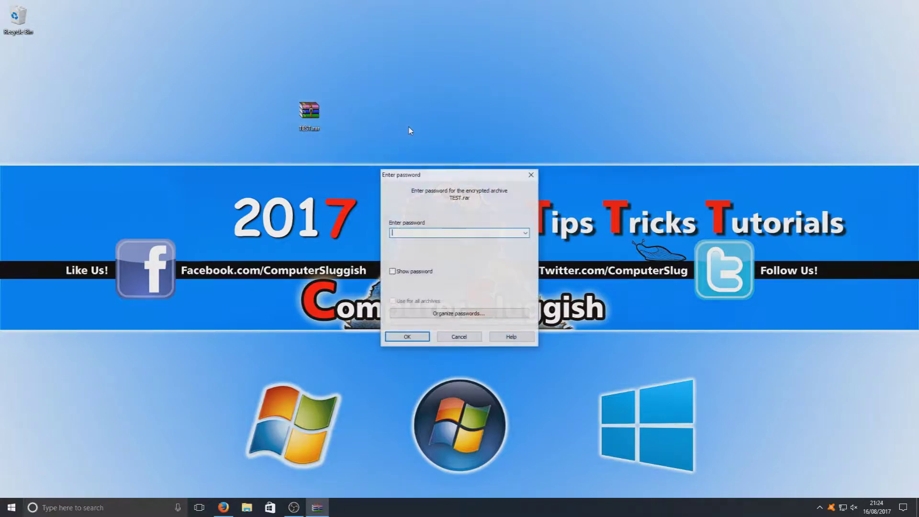
{"action": "left_click_drag", "start_coordinate": [455, 175], "coordinate": [457, 99]}
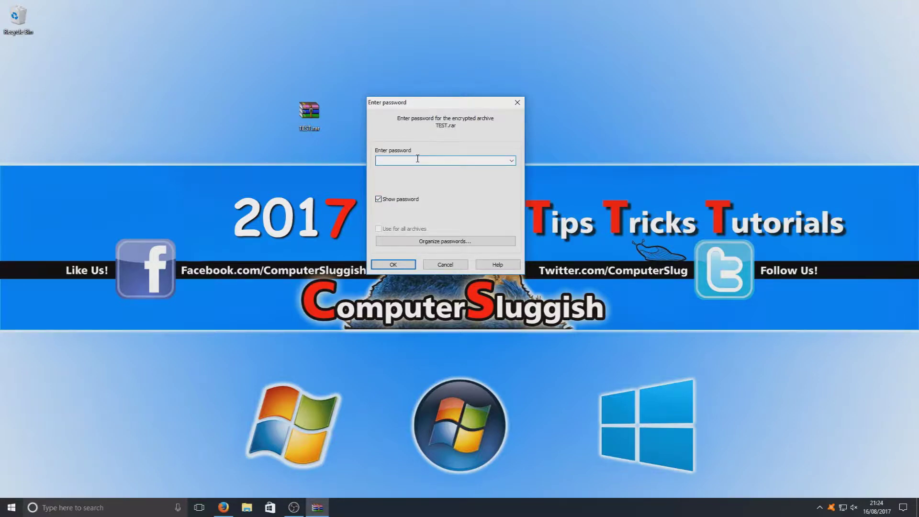
{"action": "left_click", "coordinate": [393, 264]}
- Browse into the archive's TEST folder, view 2-3.png in Photos, then close WinRAR
{"action": "left_click", "coordinate": [618, 108]}
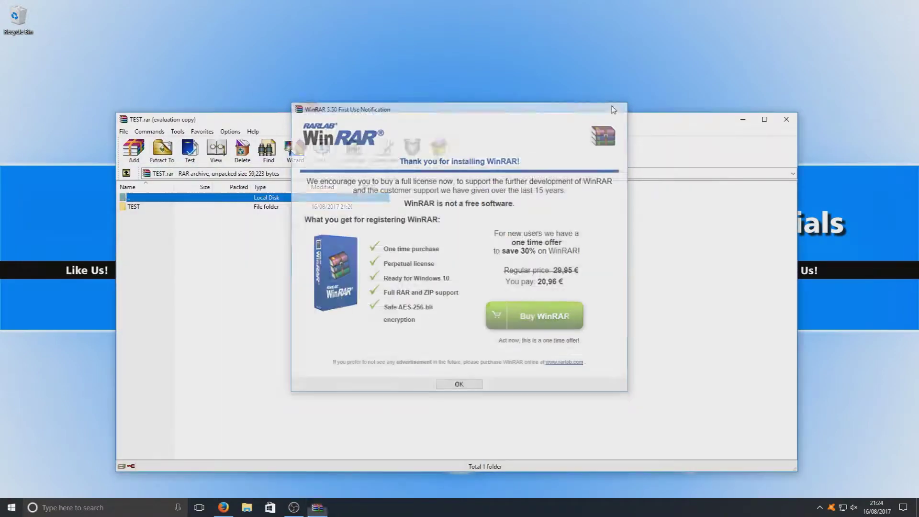
{"action": "left_click_drag", "start_coordinate": [365, 119], "coordinate": [431, 57]}
{"action": "double_click", "coordinate": [219, 145]}
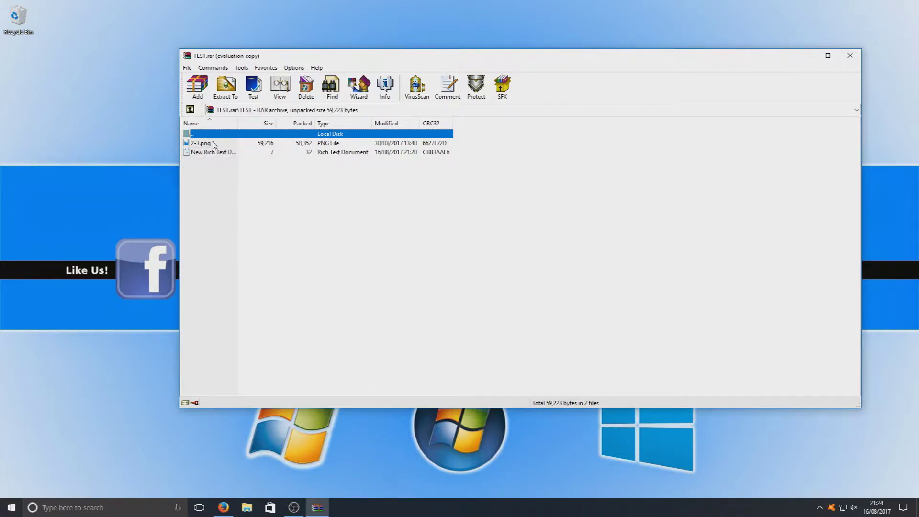
{"action": "double_click", "coordinate": [215, 144]}
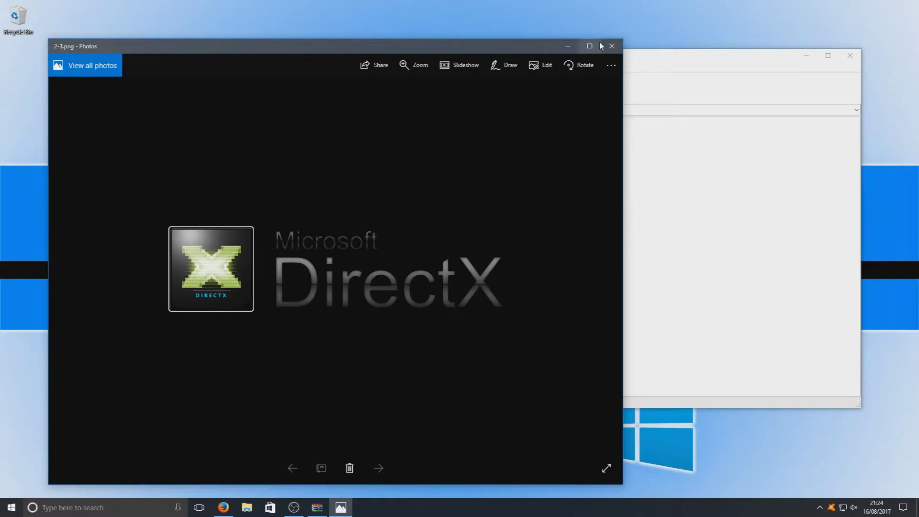
{"action": "left_click", "coordinate": [612, 46]}
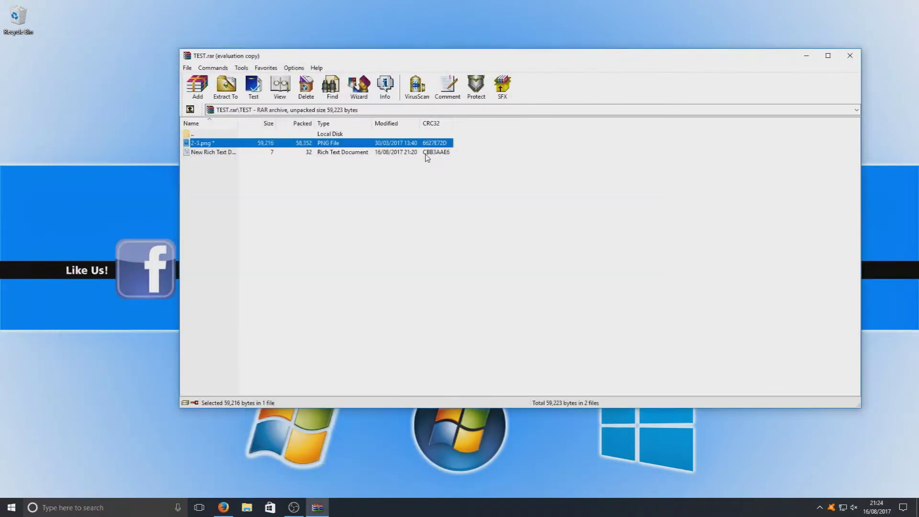
{"action": "left_click", "coordinate": [850, 56]}
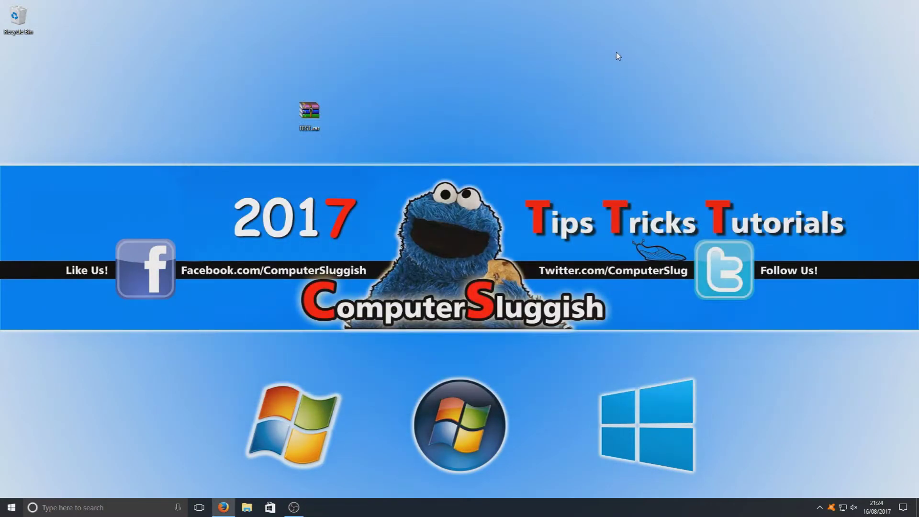
- Reopen TEST.rar from the desktop to bring up its Enter password prompt
{"action": "double_click", "coordinate": [315, 119]}
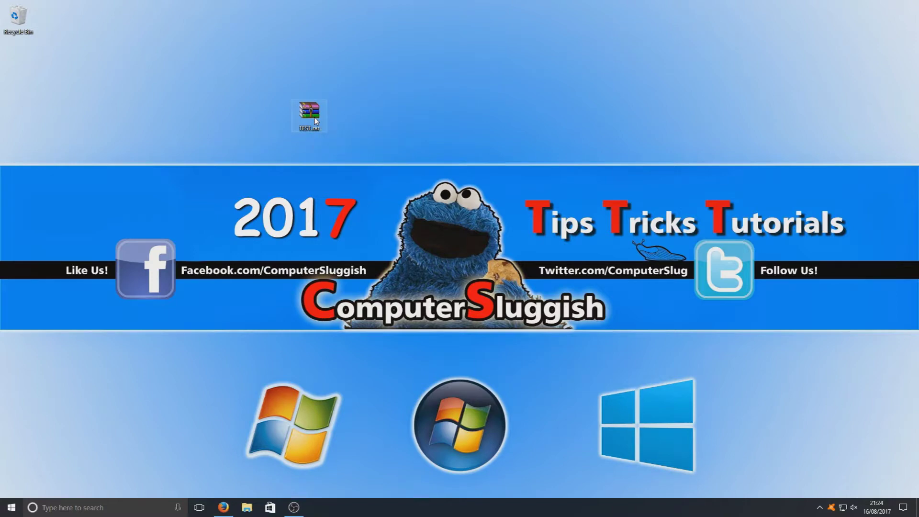